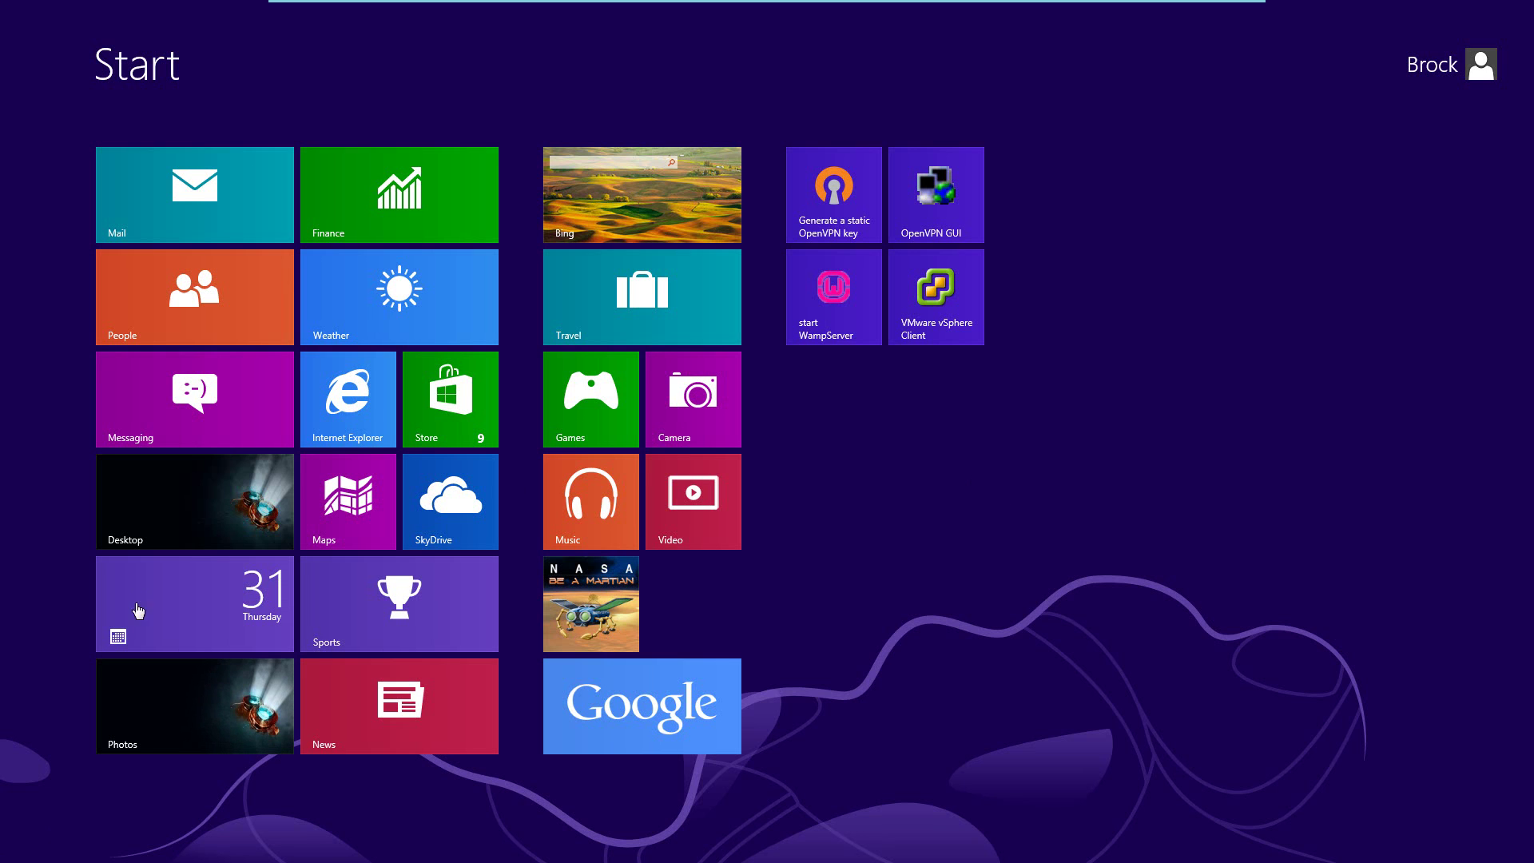
Step: In Internet Explorer, open Apple's iTunes 11.01 for Windows 64 support page from Google results
{"action": "left_click", "coordinate": [183, 522]}
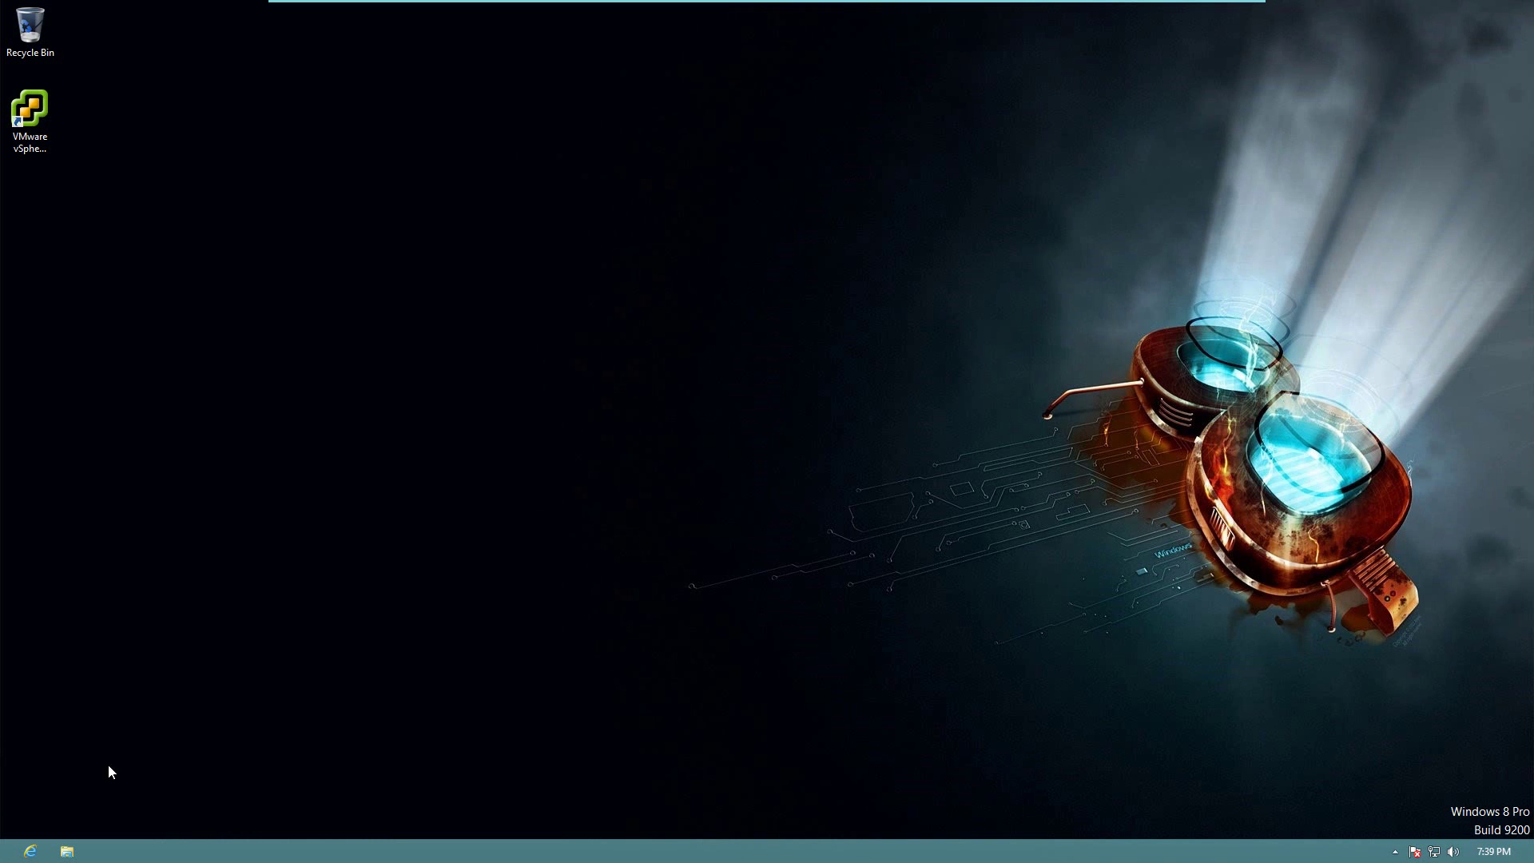
{"action": "left_click", "coordinate": [31, 852]}
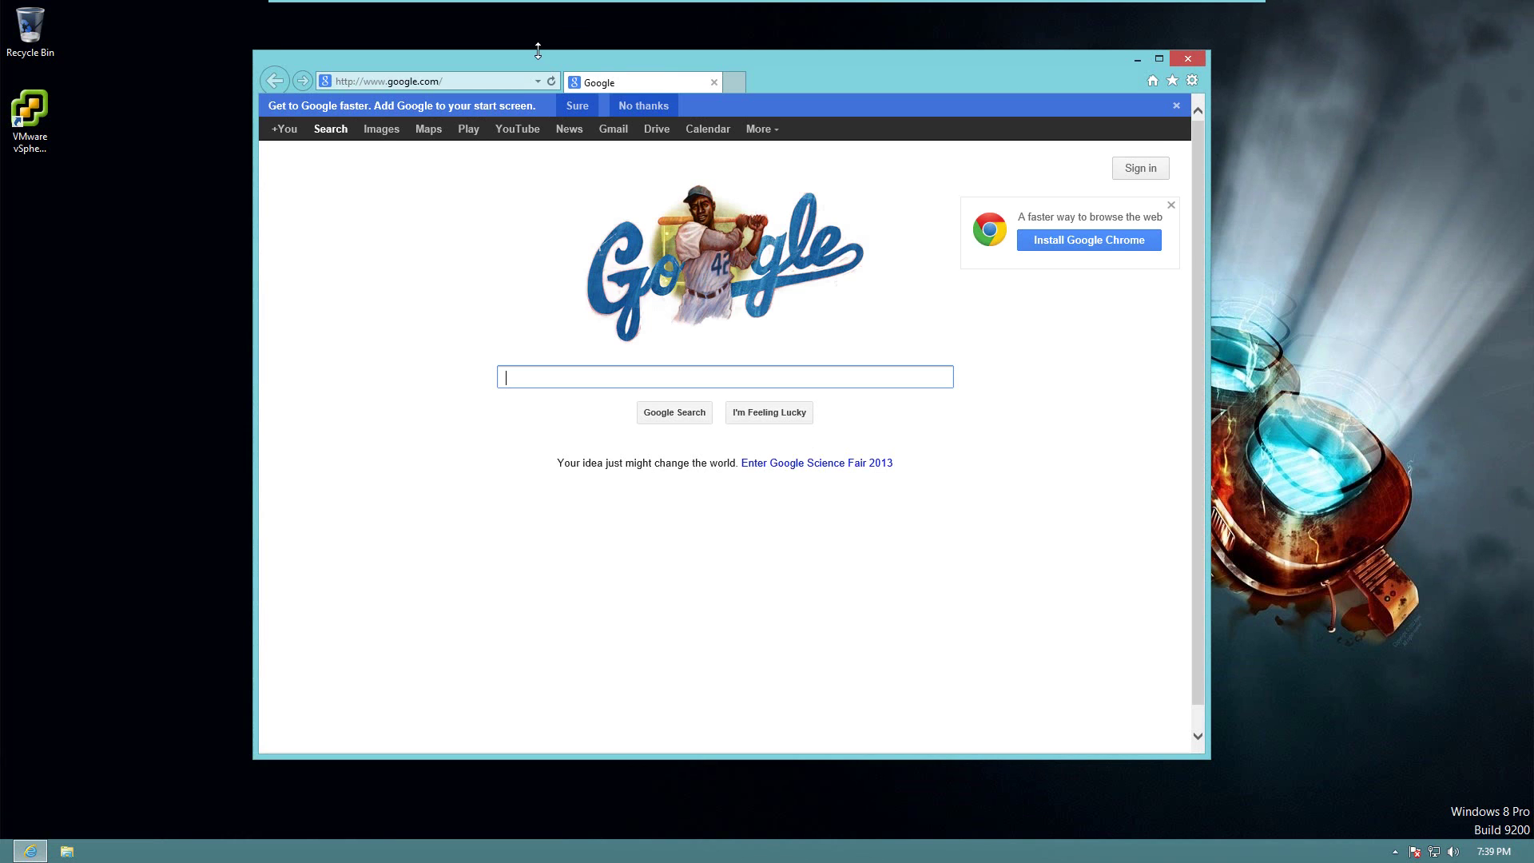
{"action": "type", "text": "itunes 11.01 for windows 64"}
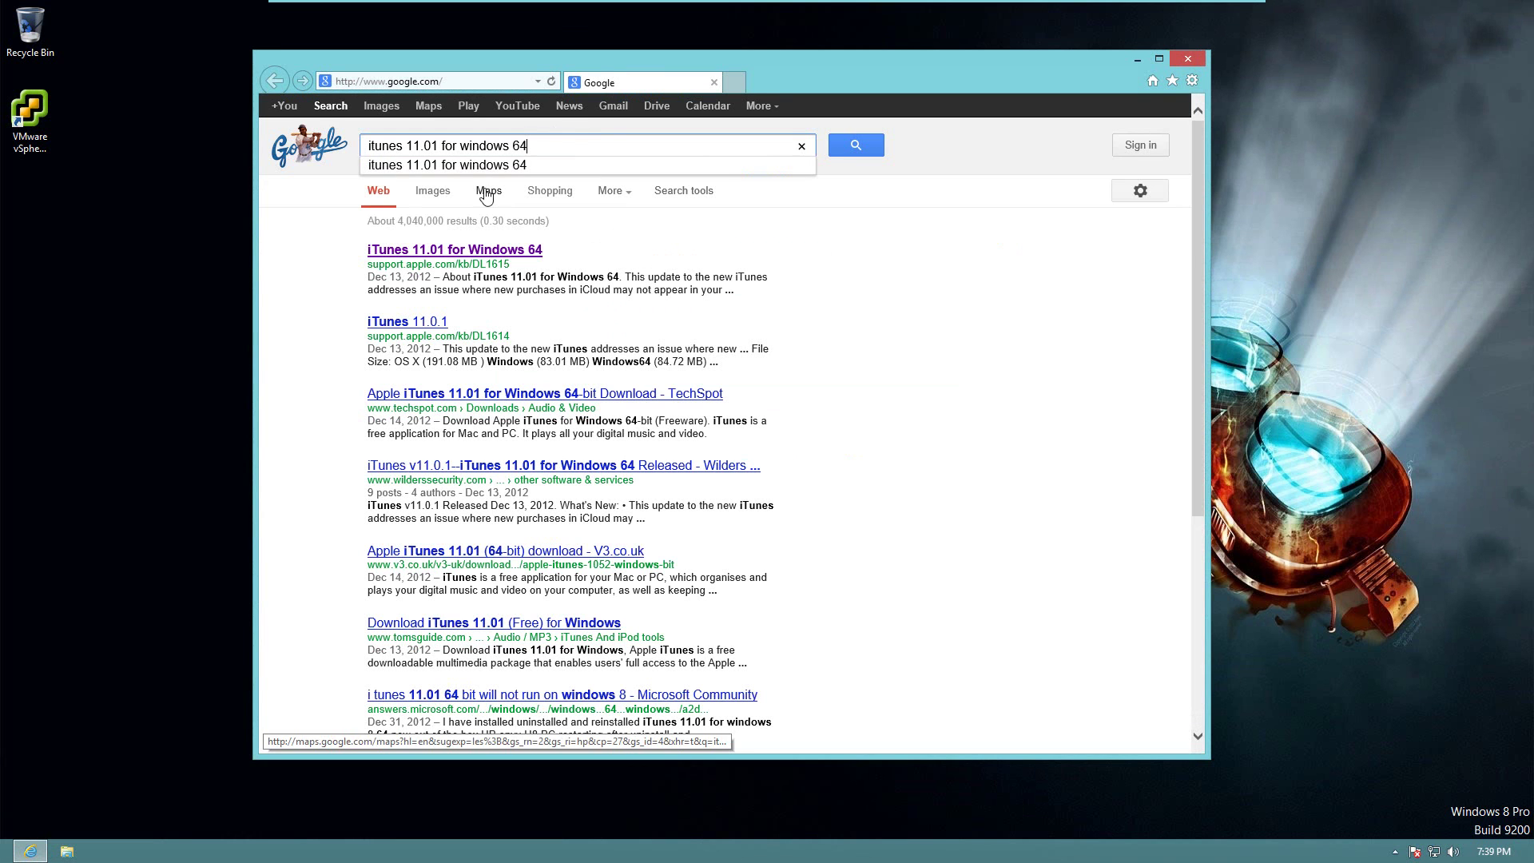
{"action": "left_click", "coordinate": [489, 250]}
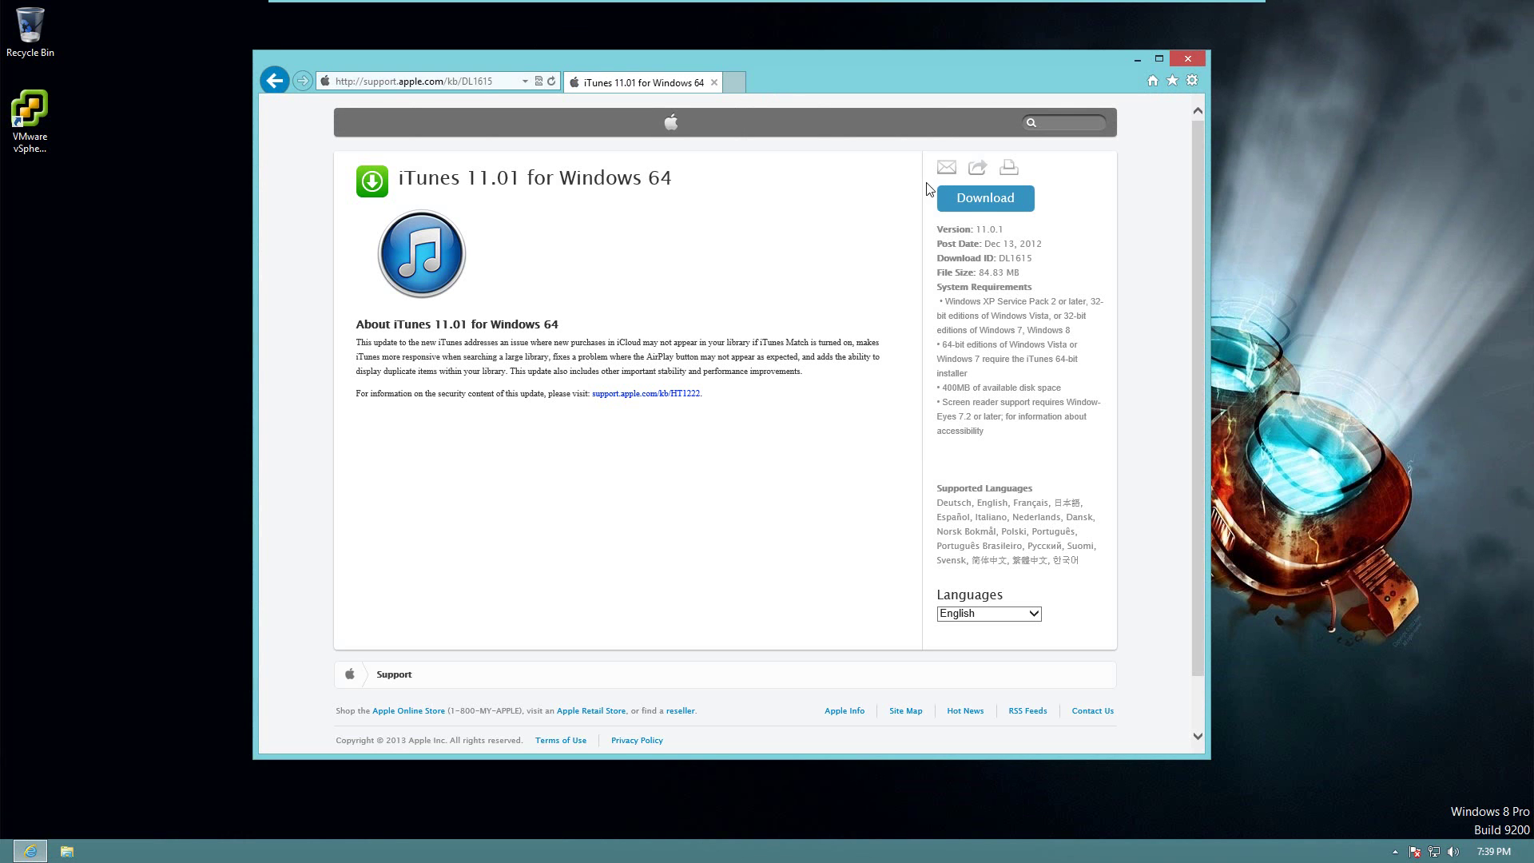
Step: Download the iTunes64Setup installer and run it once the download finishes
{"action": "left_click", "coordinate": [976, 200]}
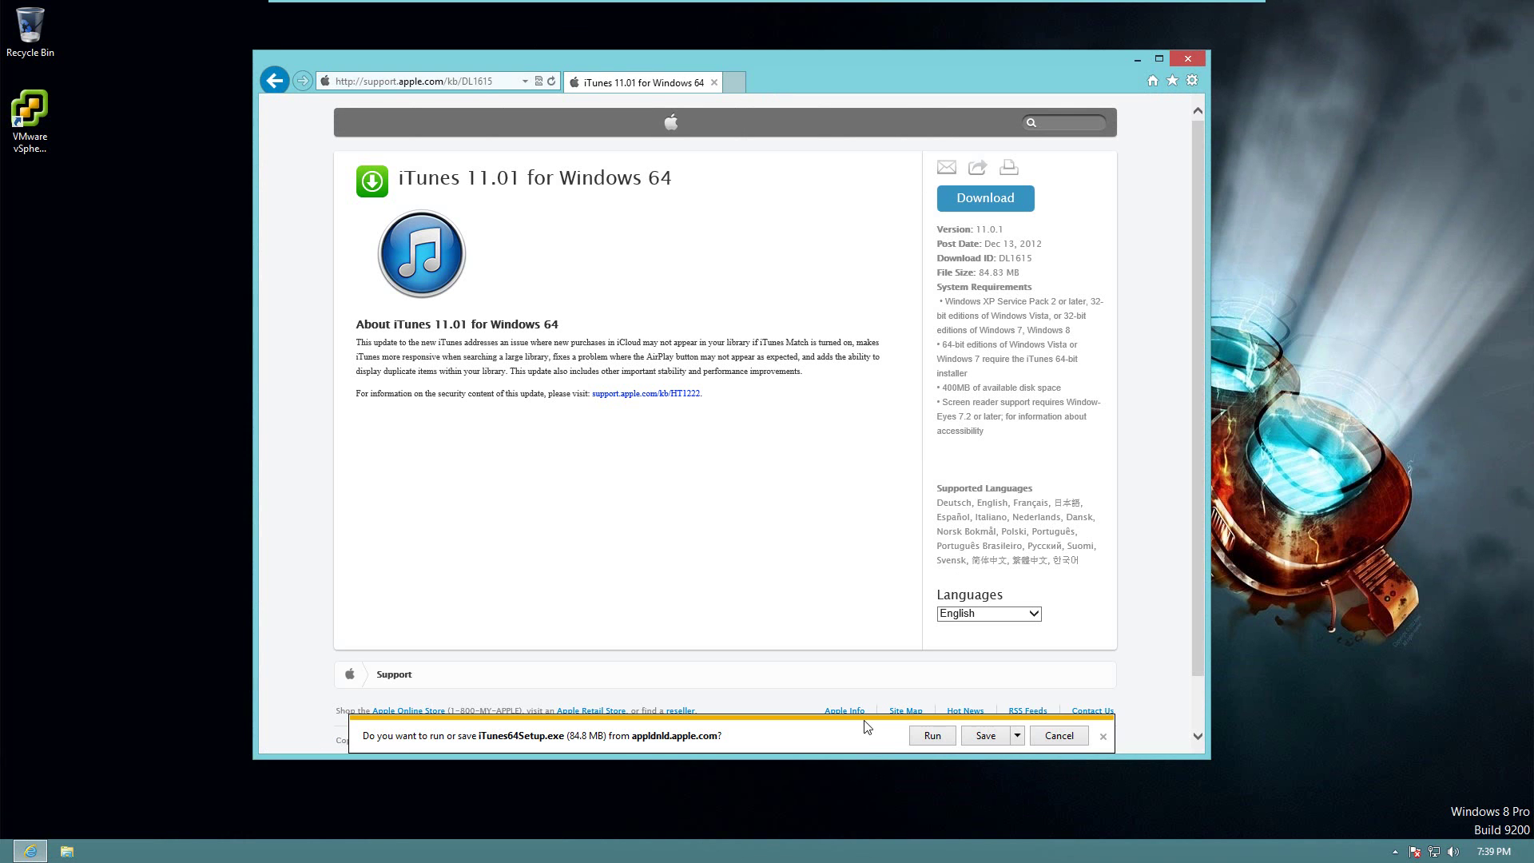
{"action": "left_click", "coordinate": [985, 735]}
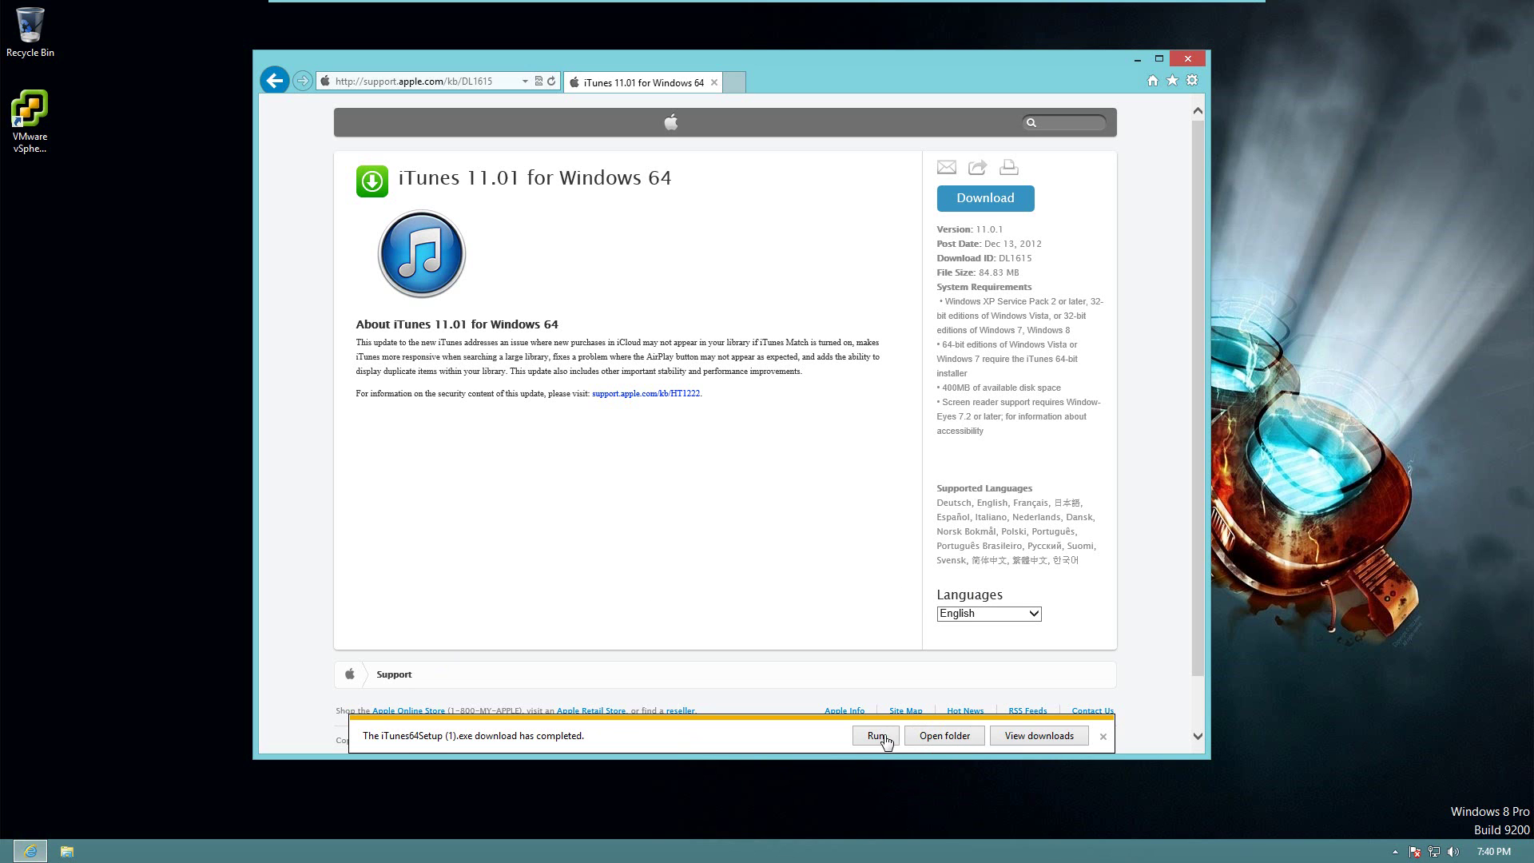
{"action": "left_click", "coordinate": [875, 736]}
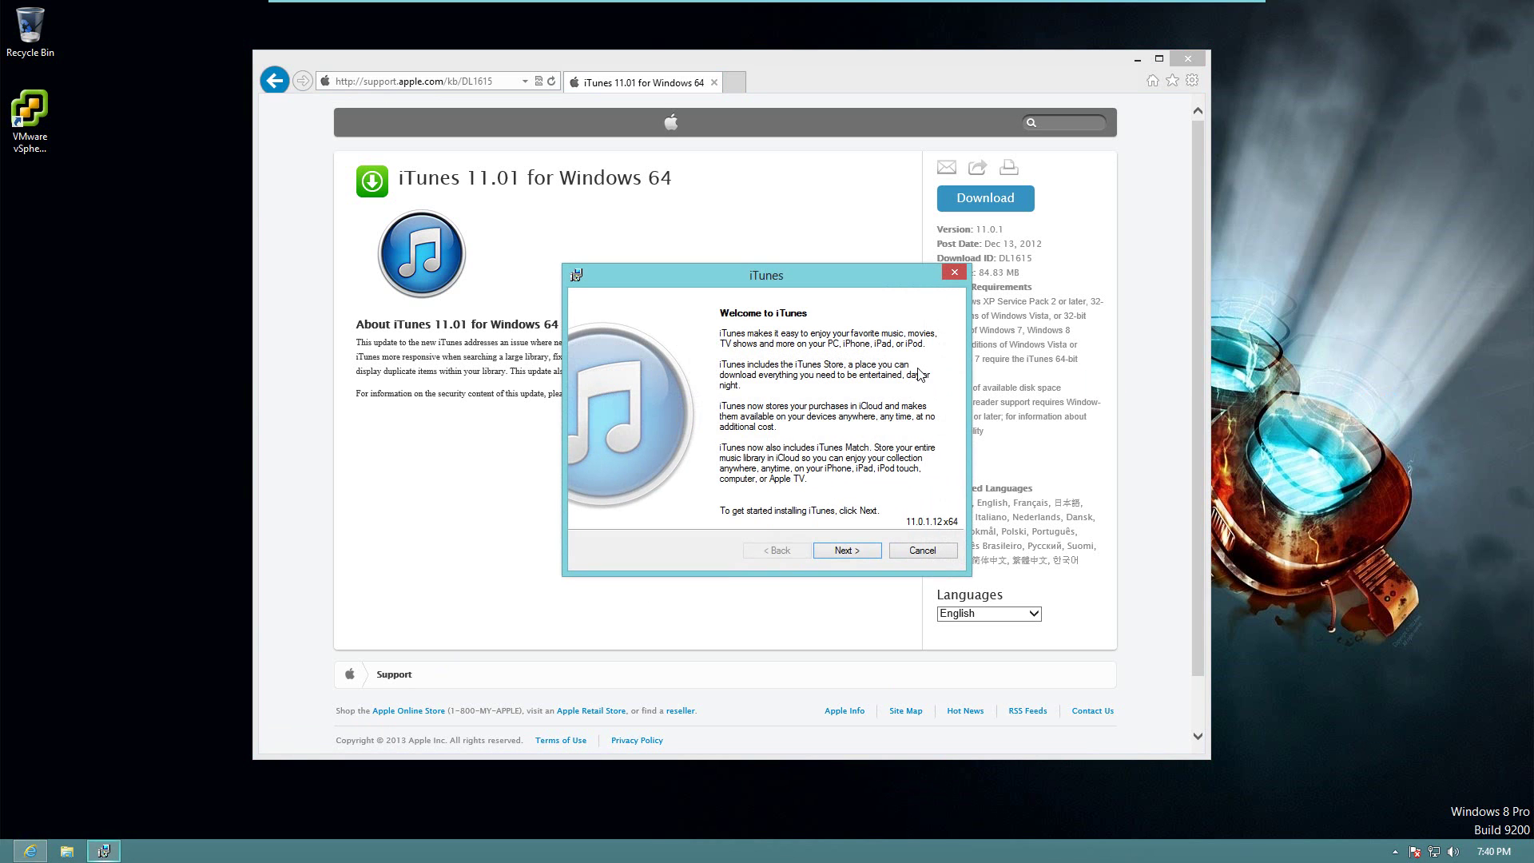
Step: Pass the Welcome page and start installing iTunes with the default options
{"action": "left_click", "coordinate": [853, 553]}
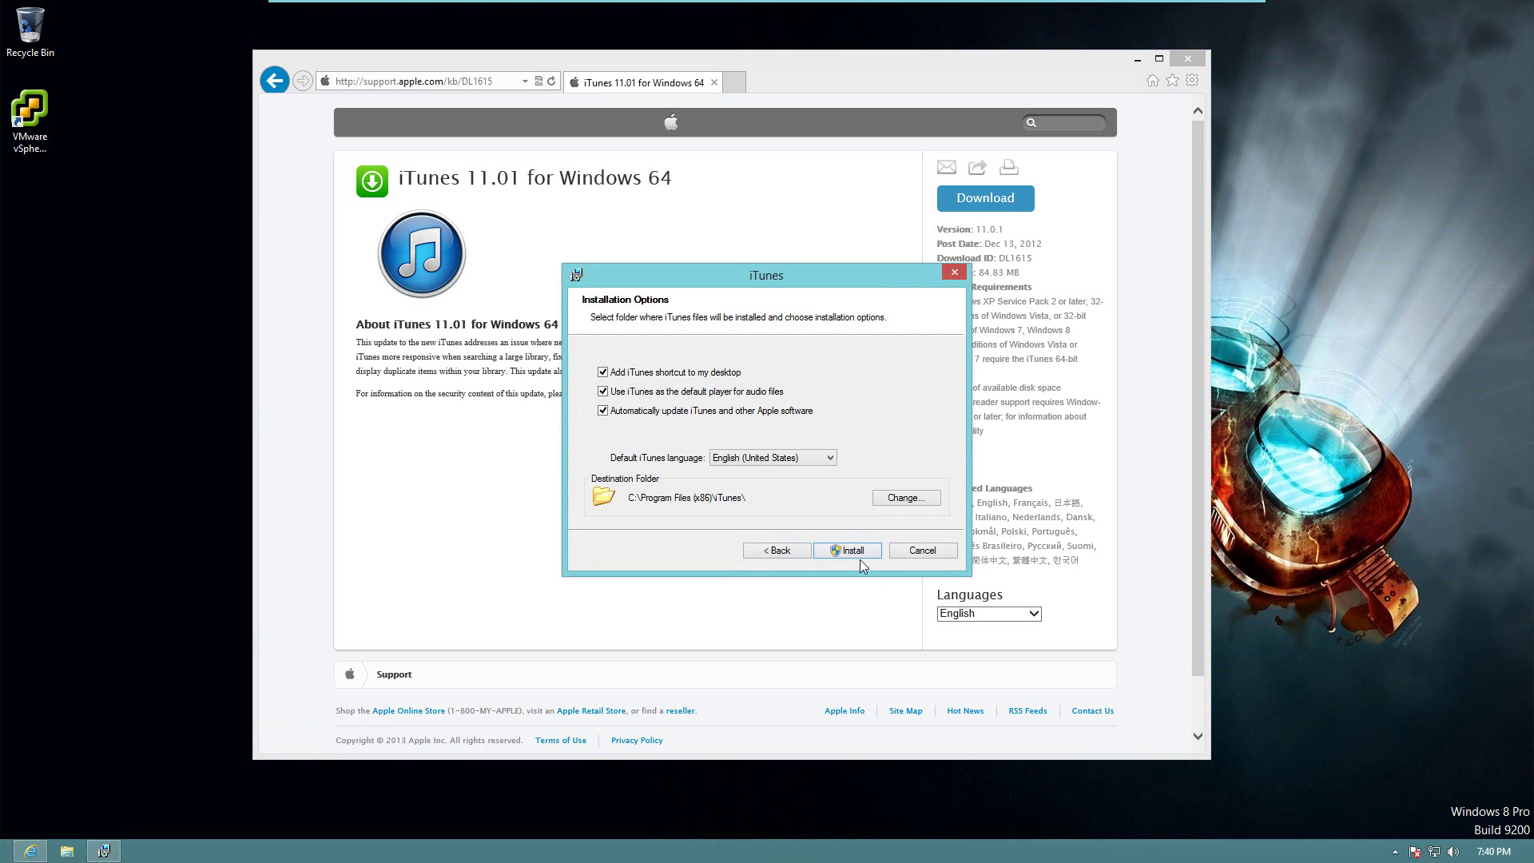
{"action": "left_click", "coordinate": [853, 551]}
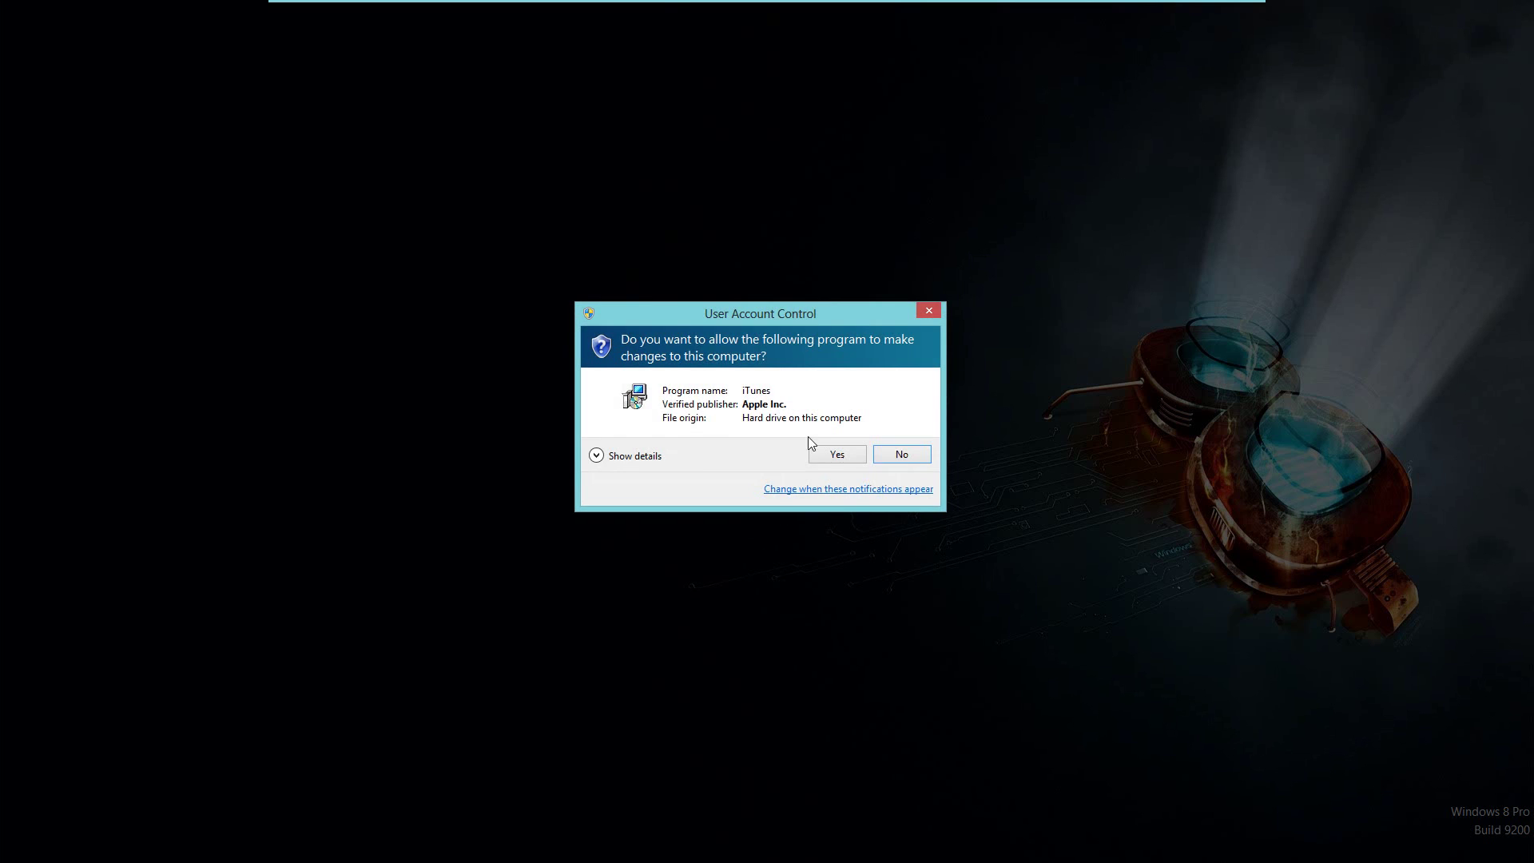
Step: Approve both User Account Control prompts so the iTunes installation completes
{"action": "left_click", "coordinate": [835, 453]}
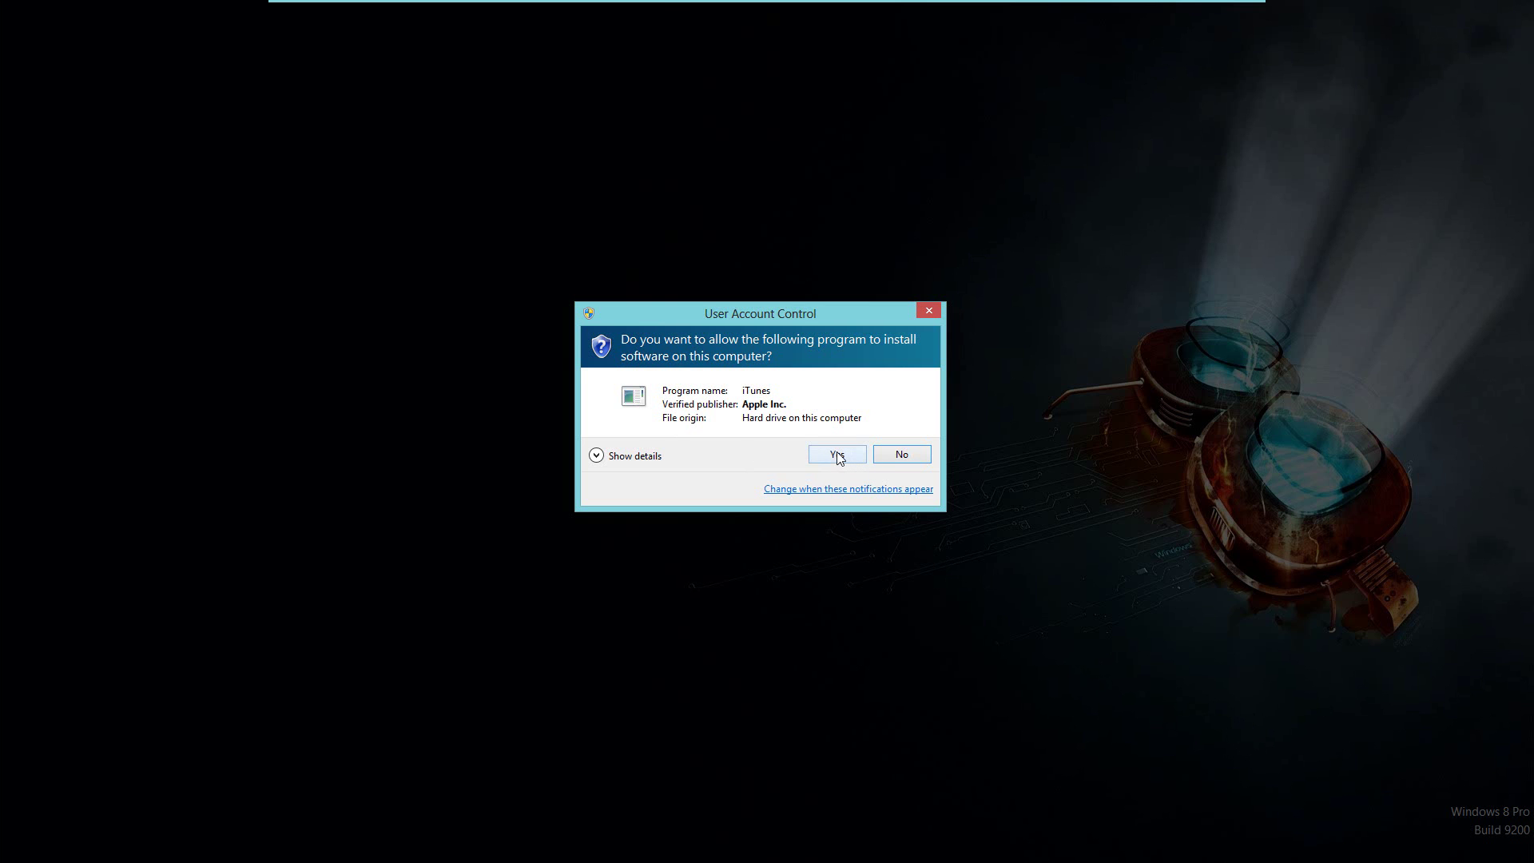
{"action": "left_click", "coordinate": [838, 457]}
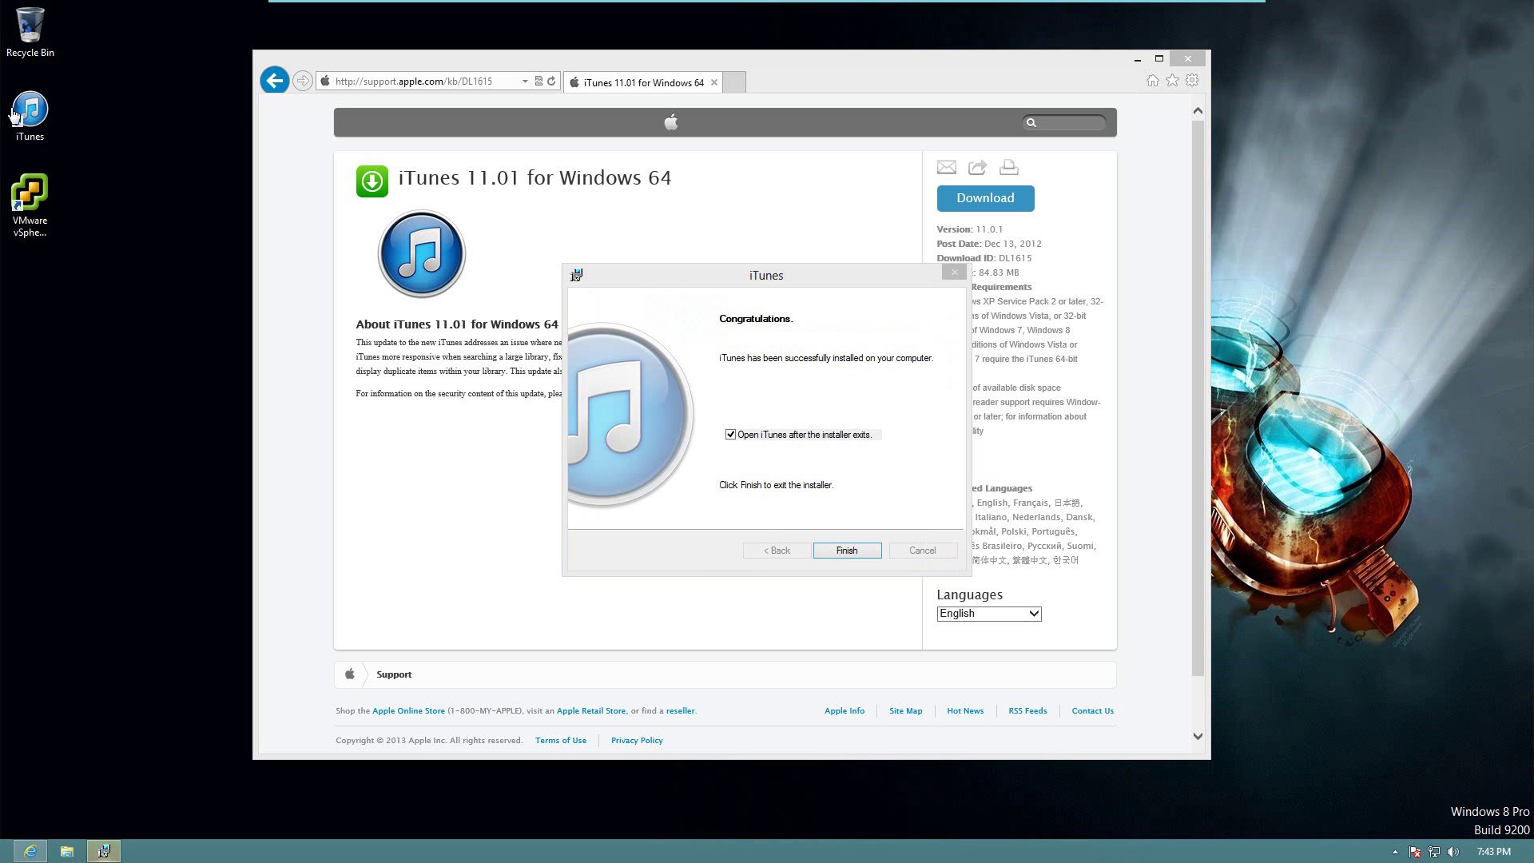
Step: Finish the installer, close Internet Explorer, and agree to the iTunes License Agreement
{"action": "left_click", "coordinate": [849, 550]}
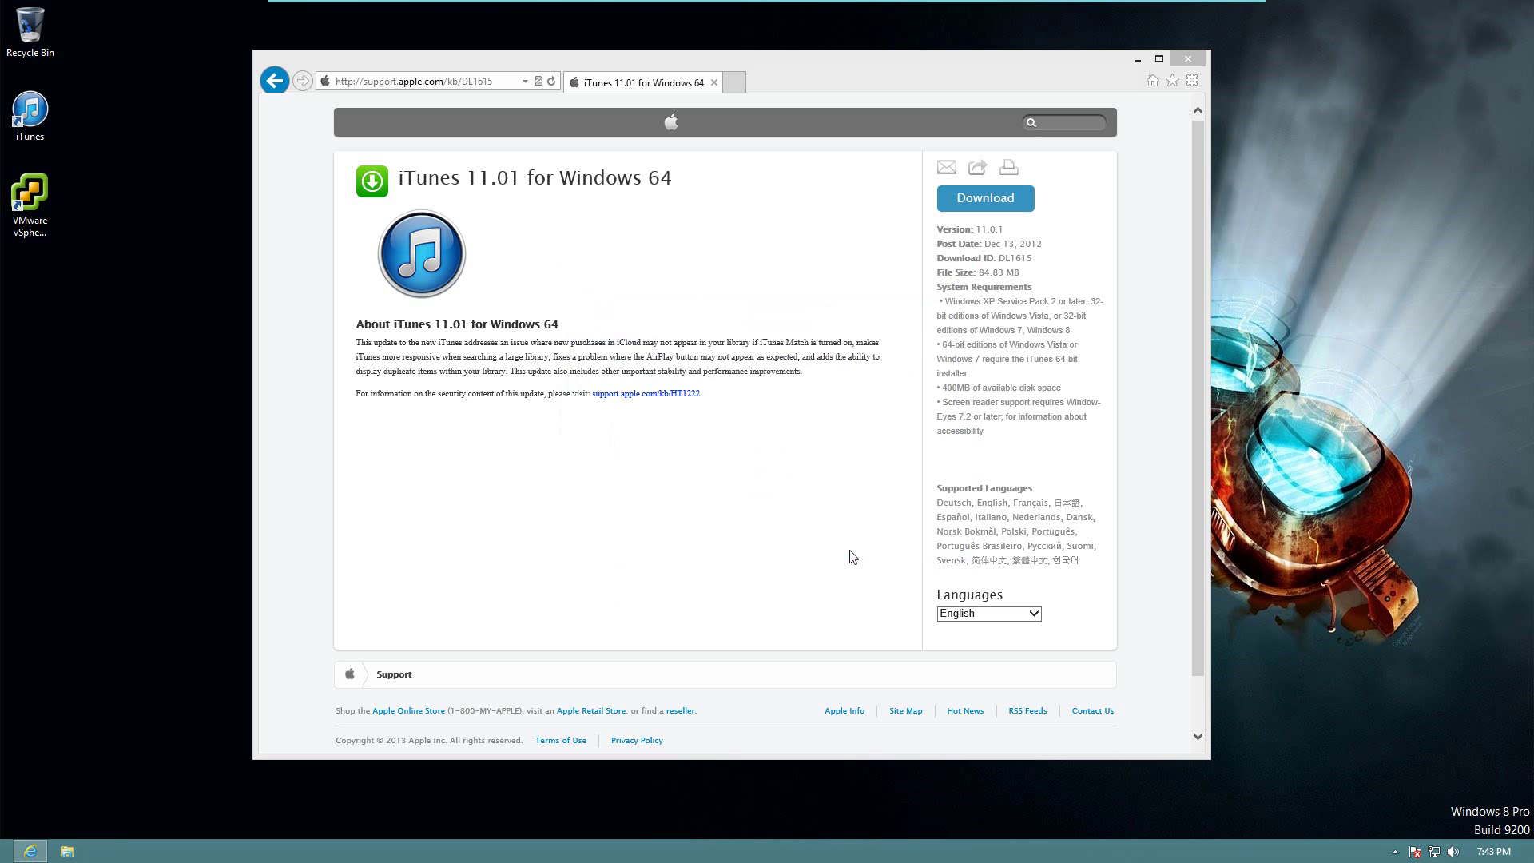
{"action": "left_click", "coordinate": [1187, 57]}
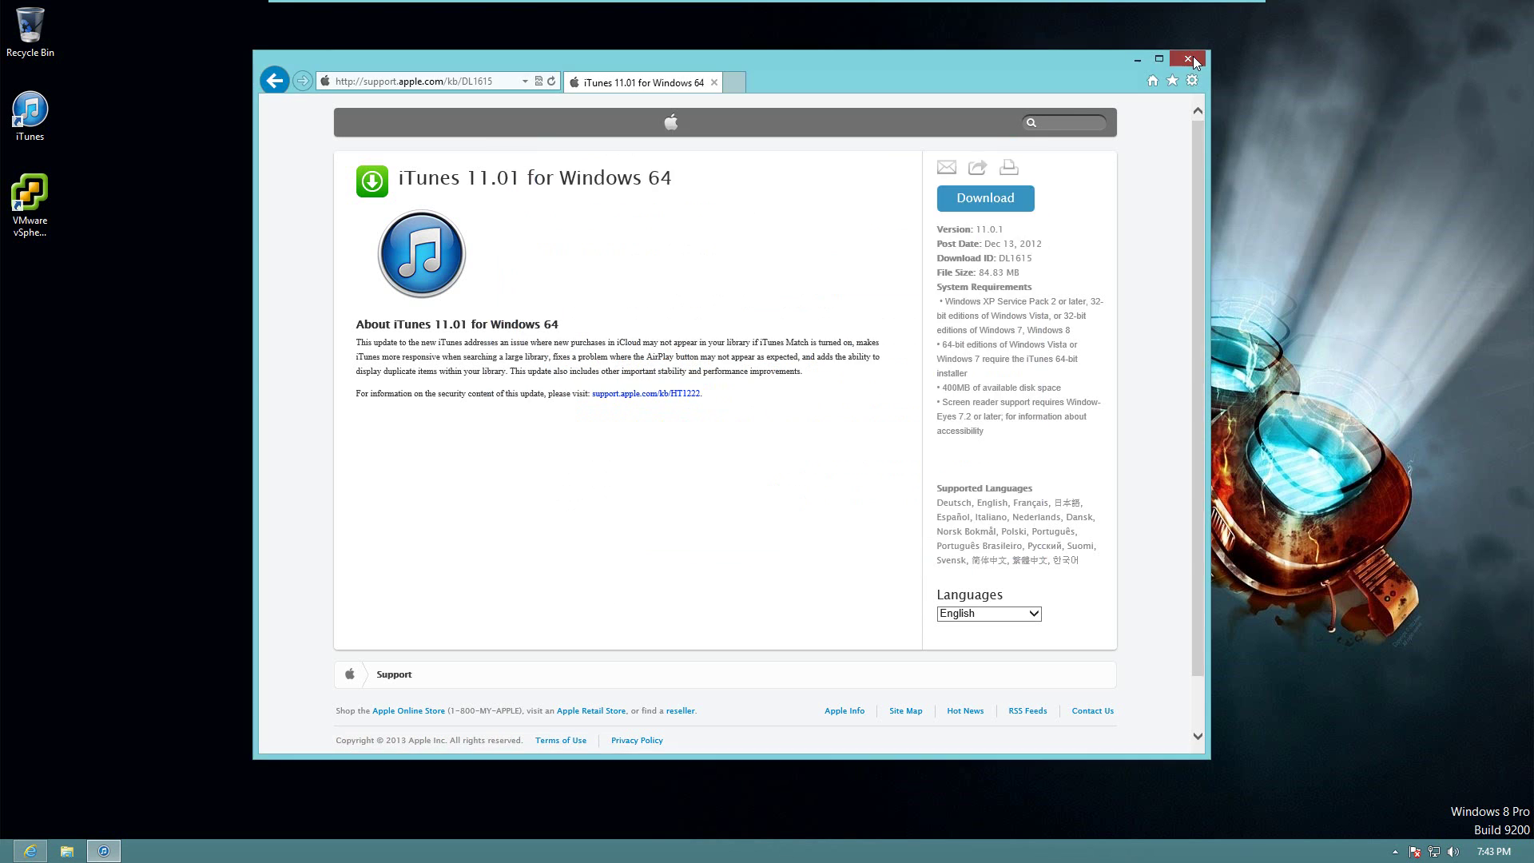
{"action": "left_click", "coordinate": [925, 537]}
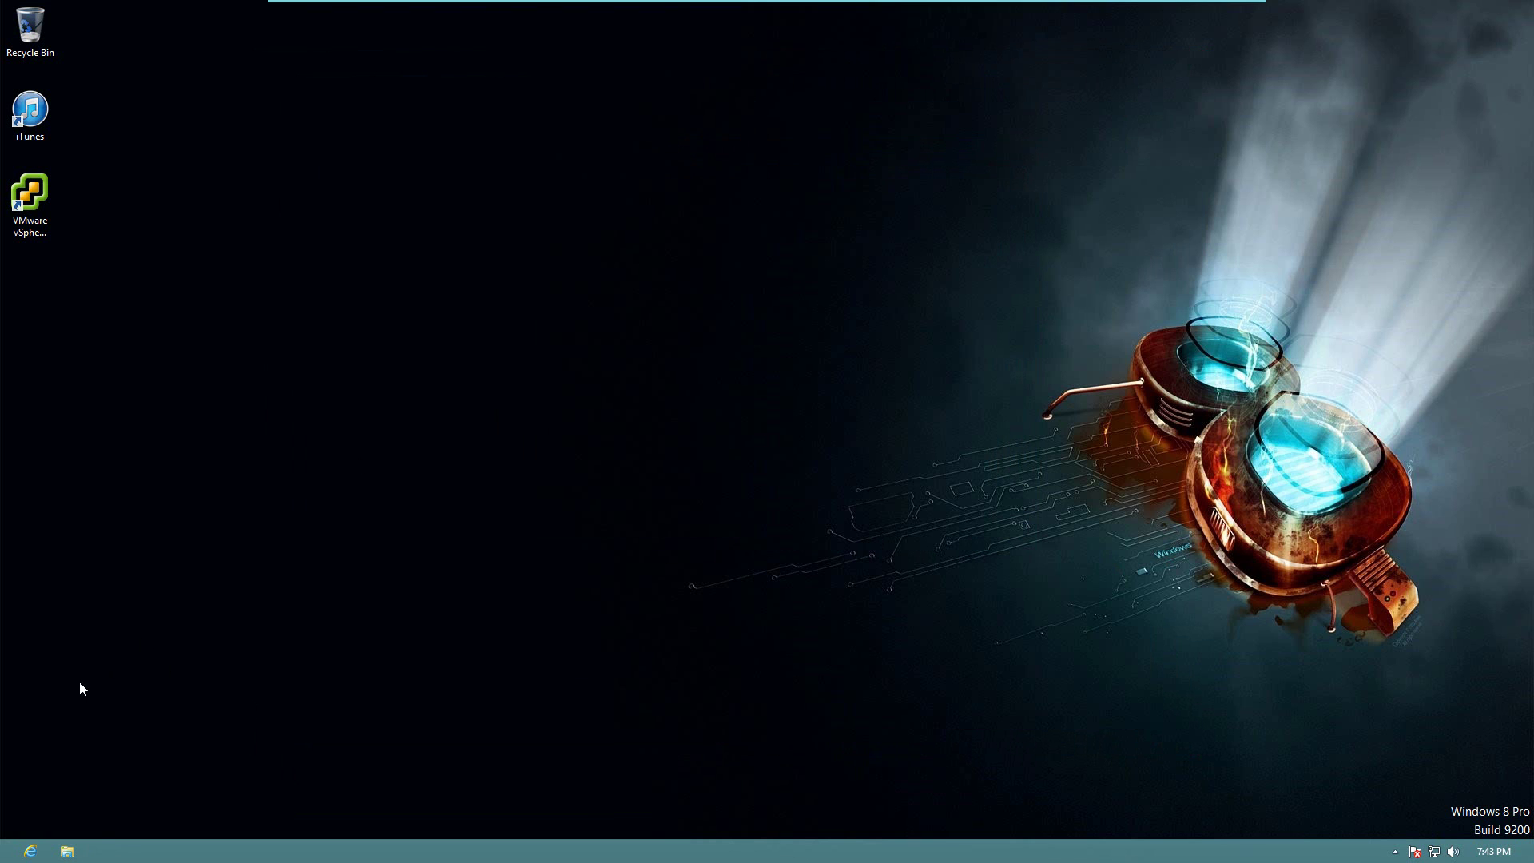
Step: Open the Start screen from the bottom-left corner to find the new iTunes tile
{"action": "mouse_move", "coordinate": [4, 860]}
{"action": "left_click", "coordinate": [13, 854]}
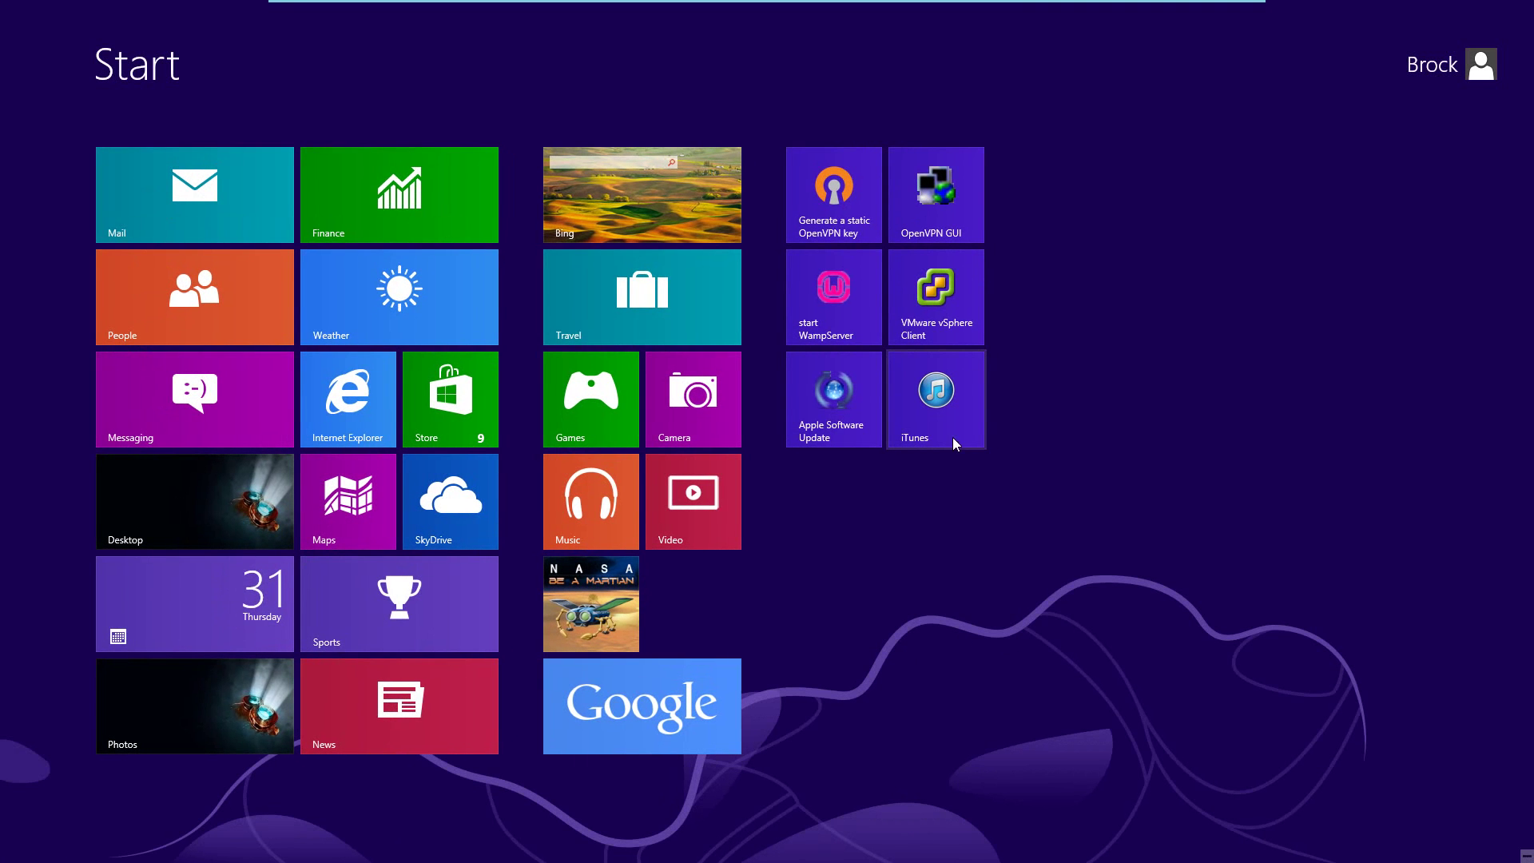